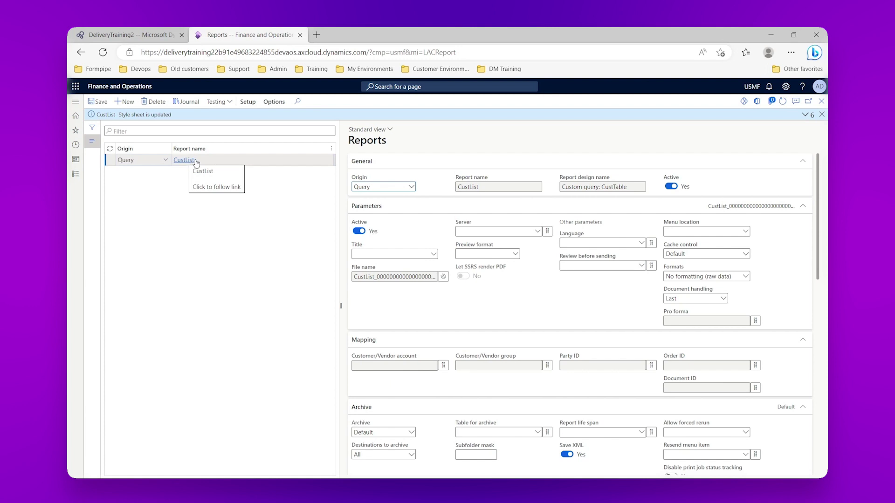
click(248, 103)
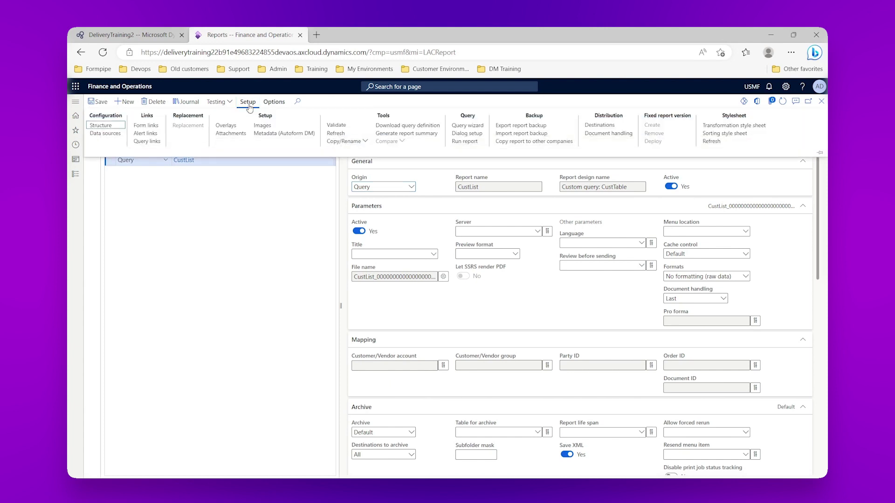
click(462, 126)
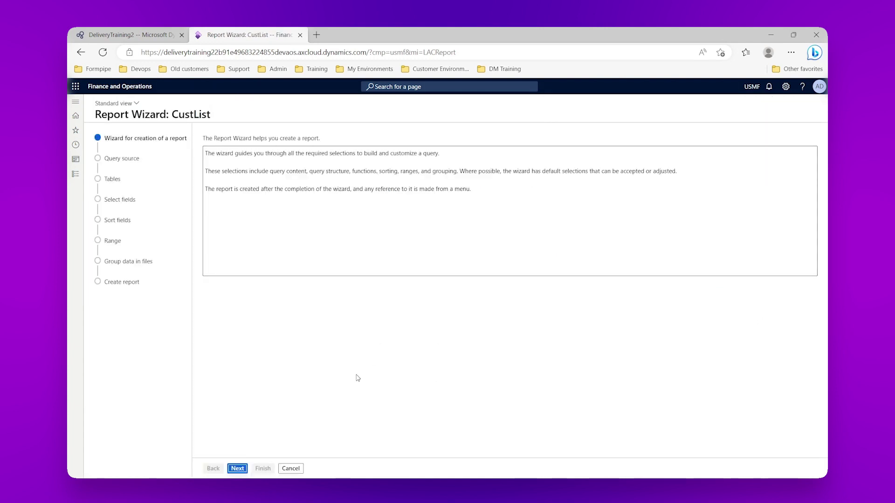
click(244, 469)
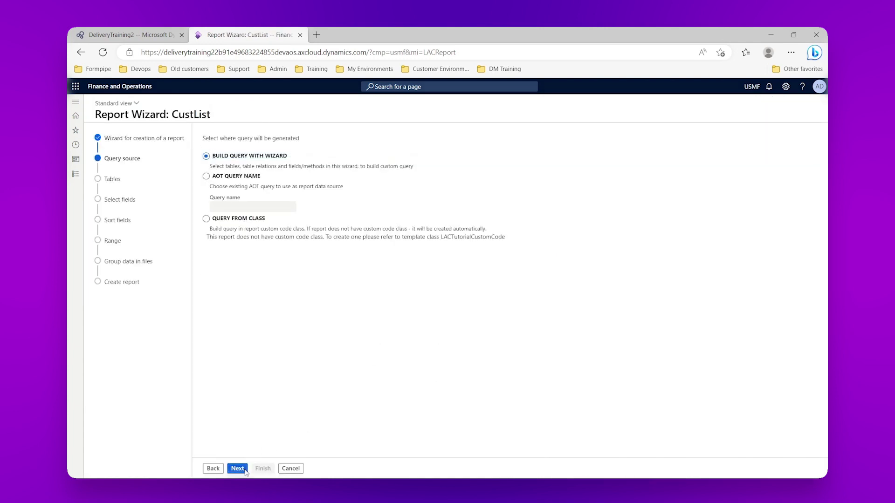
click(245, 469)
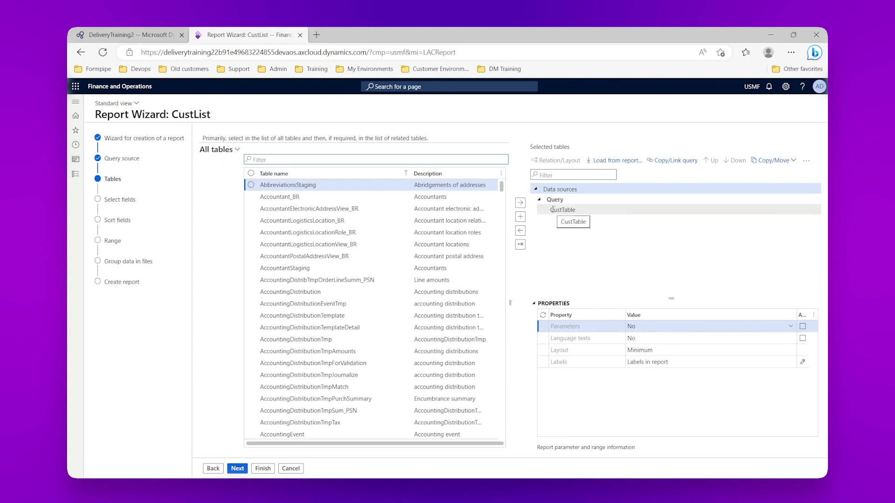
click(238, 469)
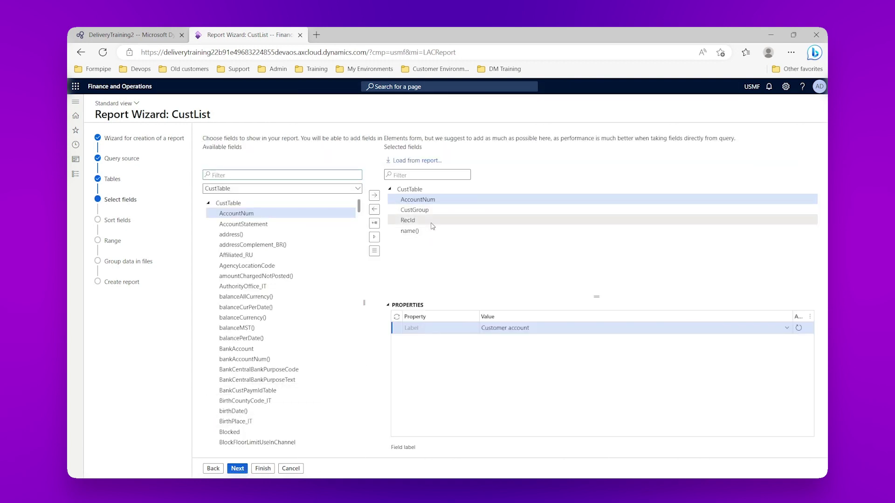
click(291, 469)
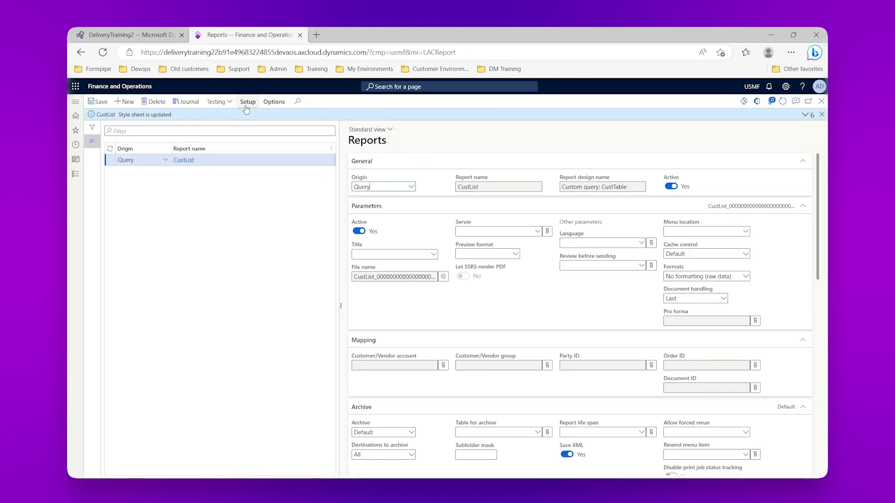
Run the CustList report to Lasernet Screen and review the PDF preview of all customers
click(246, 103)
click(466, 145)
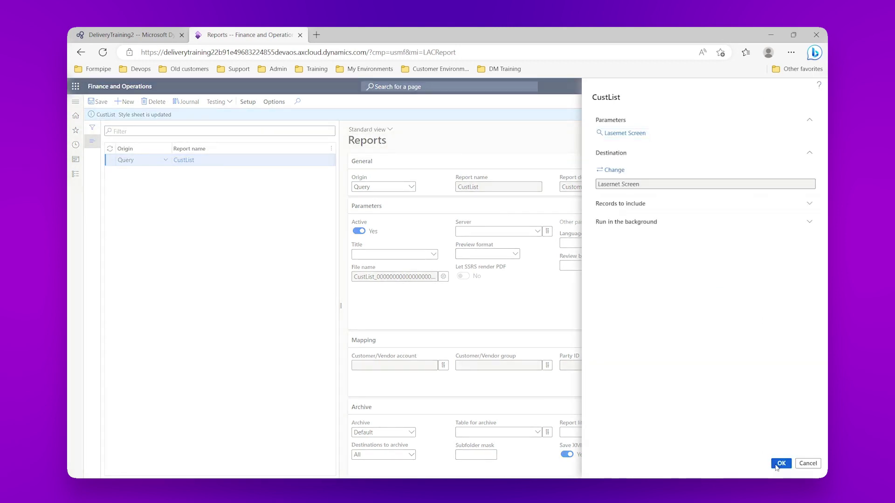
click(781, 463)
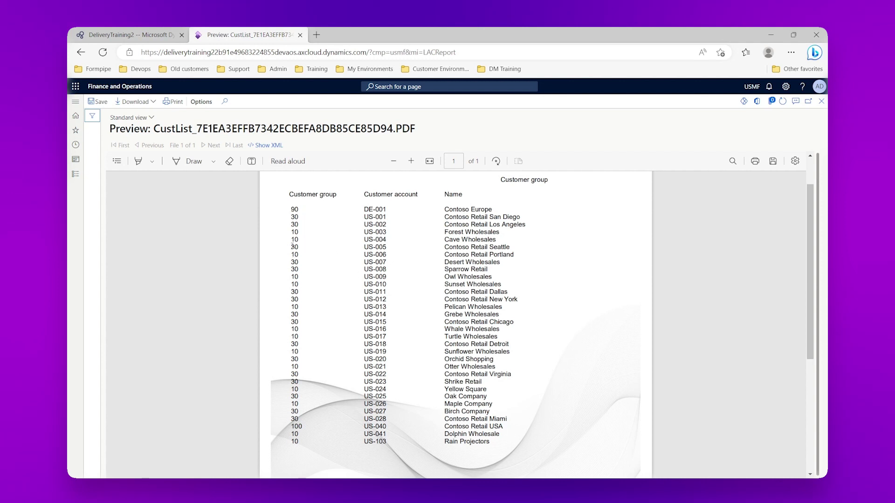
click(821, 103)
Add CustGroup as an ascending sort field in the CustList query wizard and finish
click(248, 103)
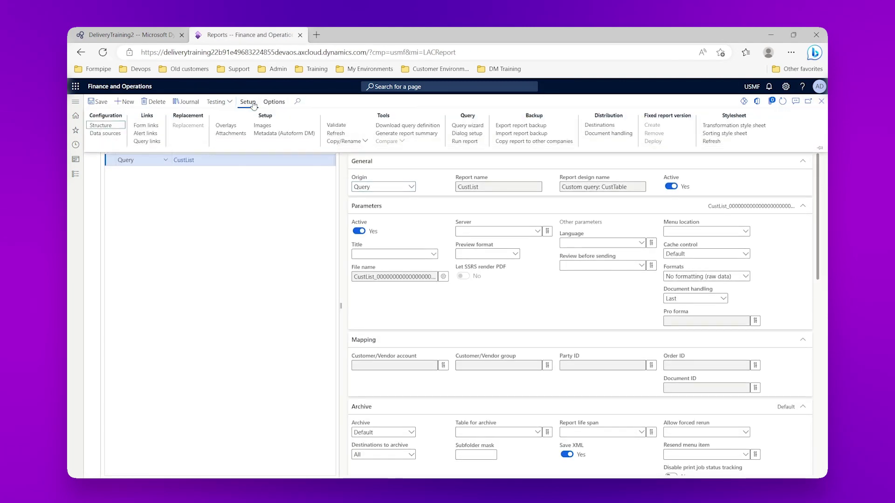
click(464, 126)
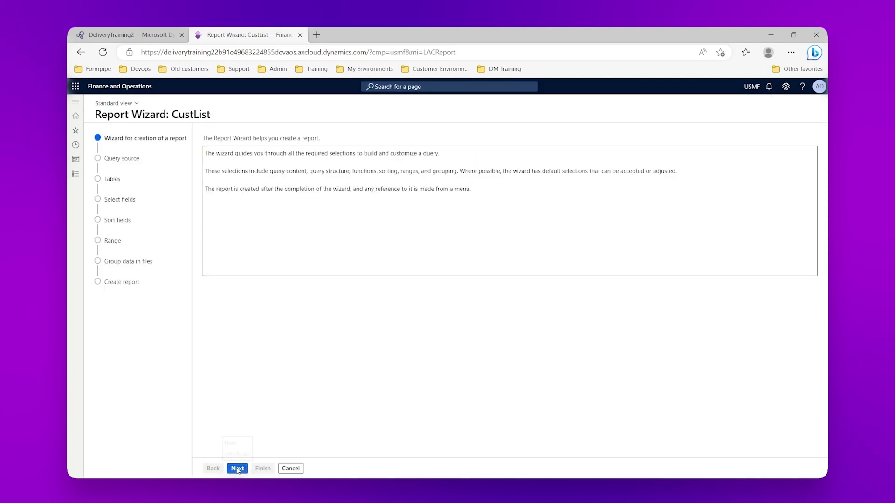
click(237, 469)
click(238, 468)
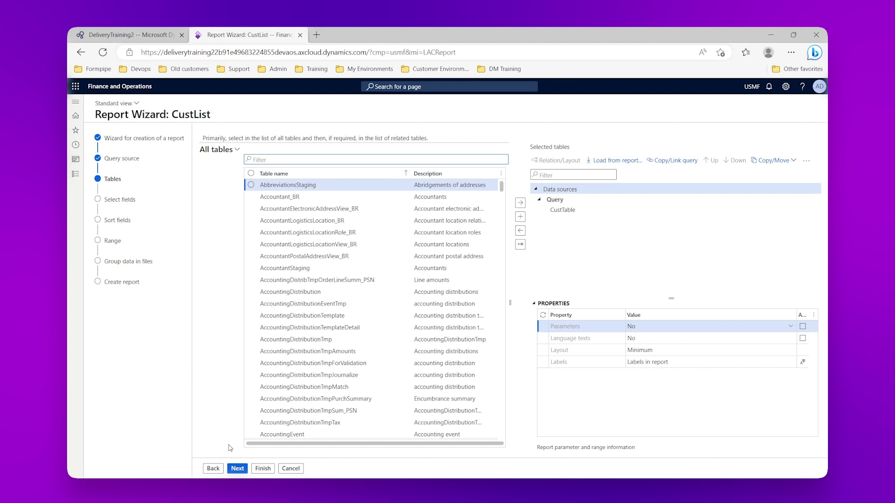
click(238, 469)
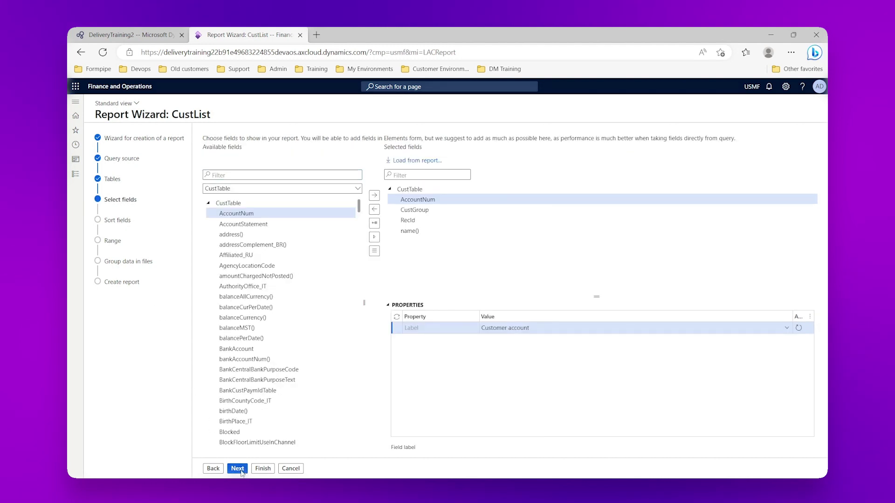
click(238, 469)
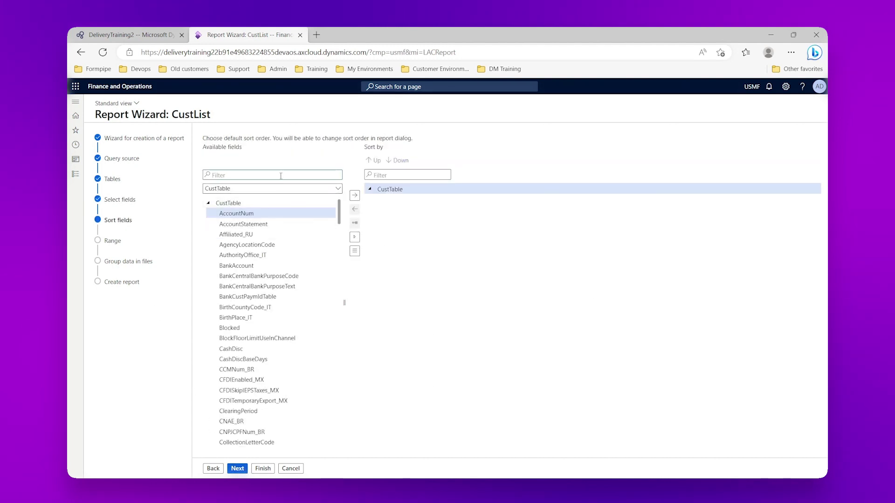
text(custgroupo)
key(Return)
click(236, 213)
click(262, 196)
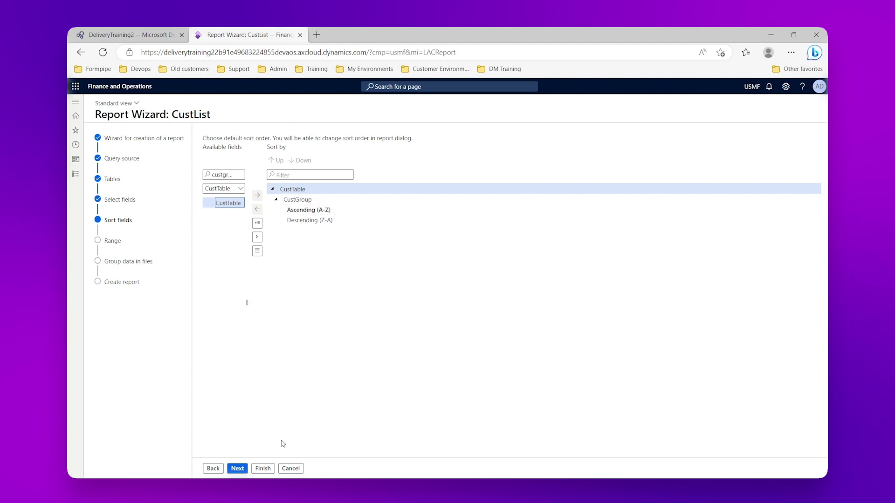
click(263, 469)
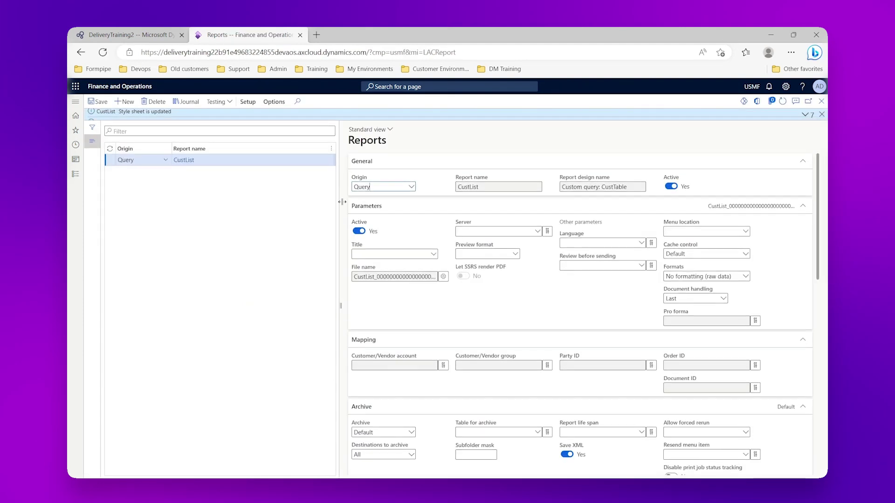
click(247, 102)
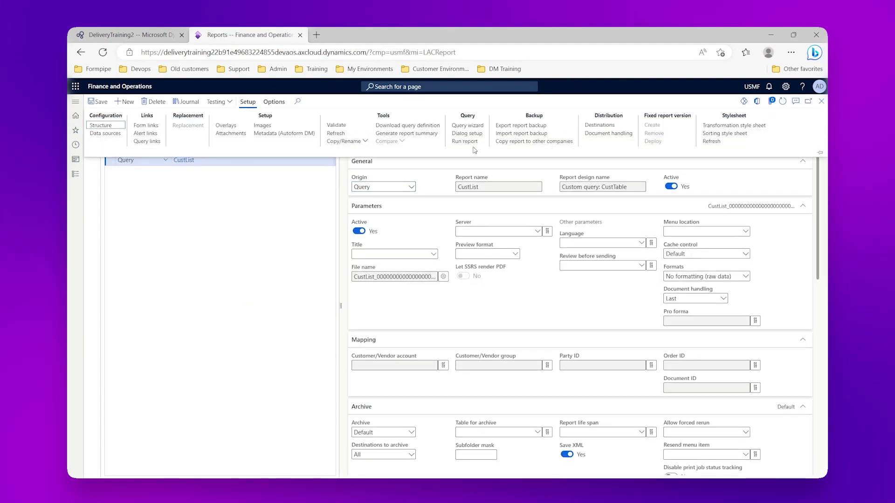
click(476, 144)
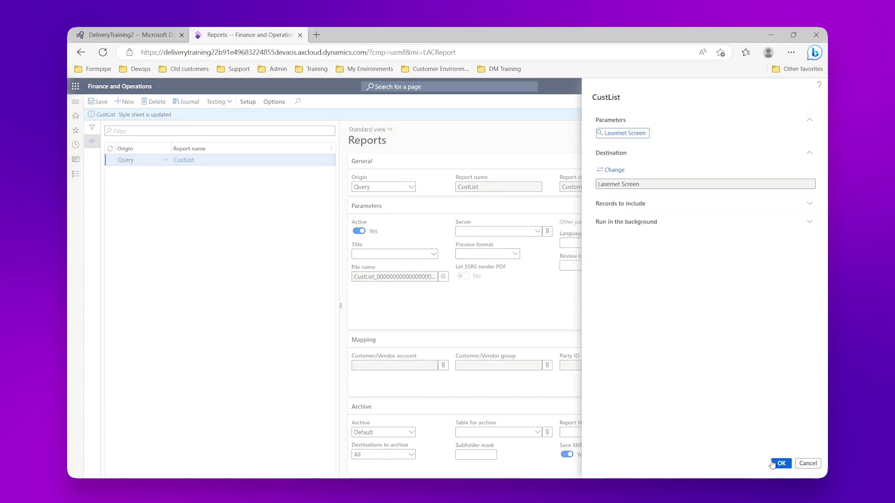
click(776, 463)
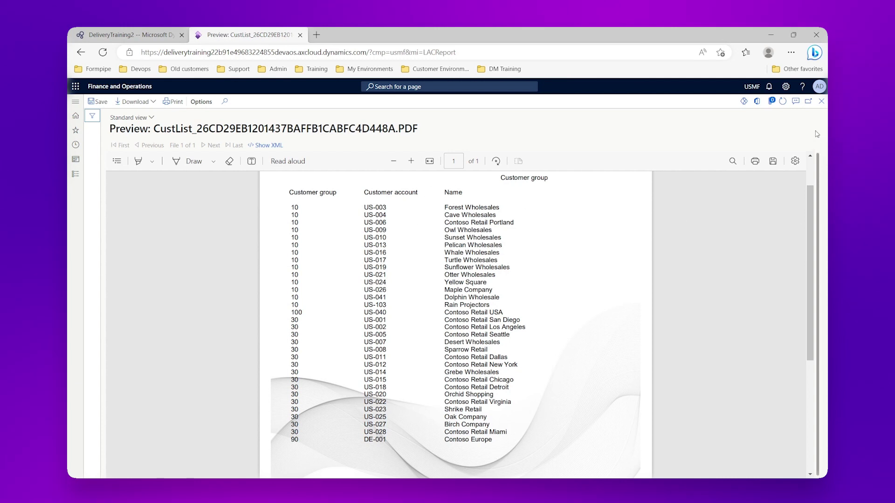
click(821, 101)
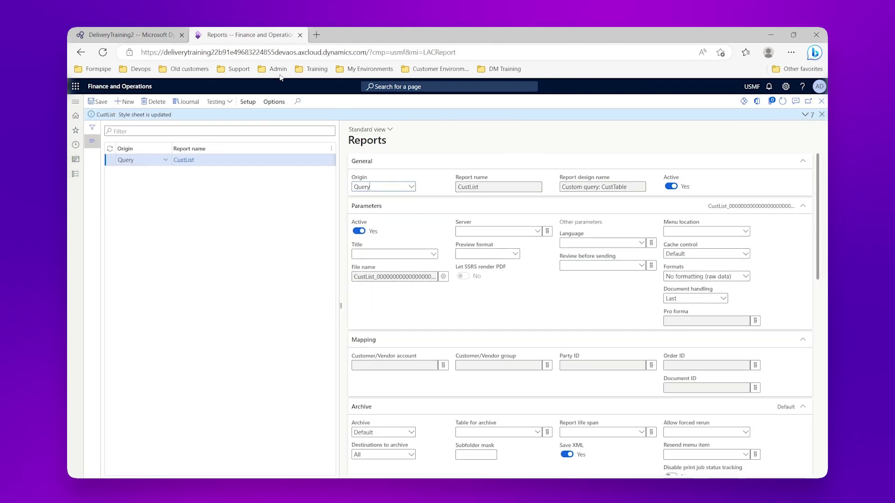
Reopen the CustList query wizard and advance to the Group data in files step
click(247, 102)
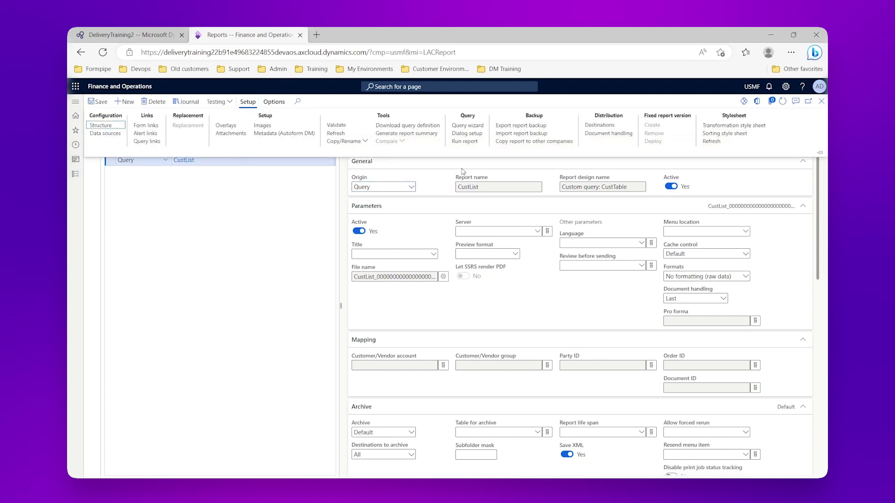
click(464, 126)
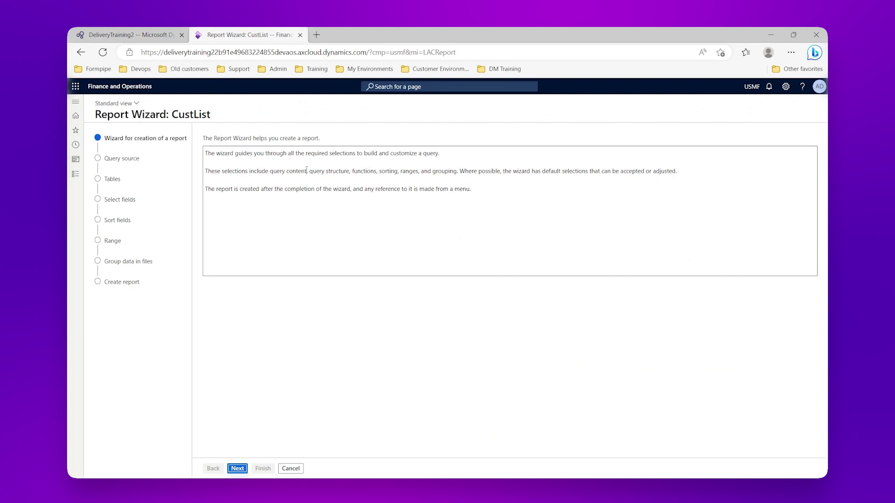
click(239, 470)
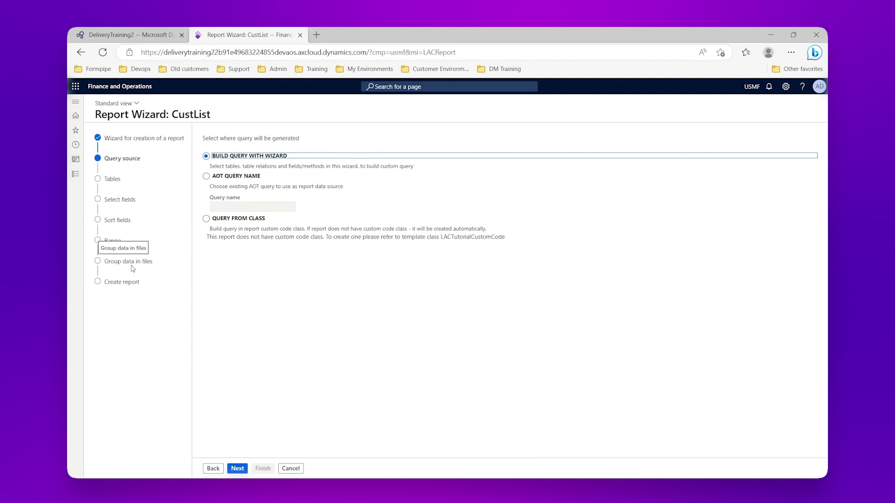
click(270, 323)
click(238, 470)
click(239, 470)
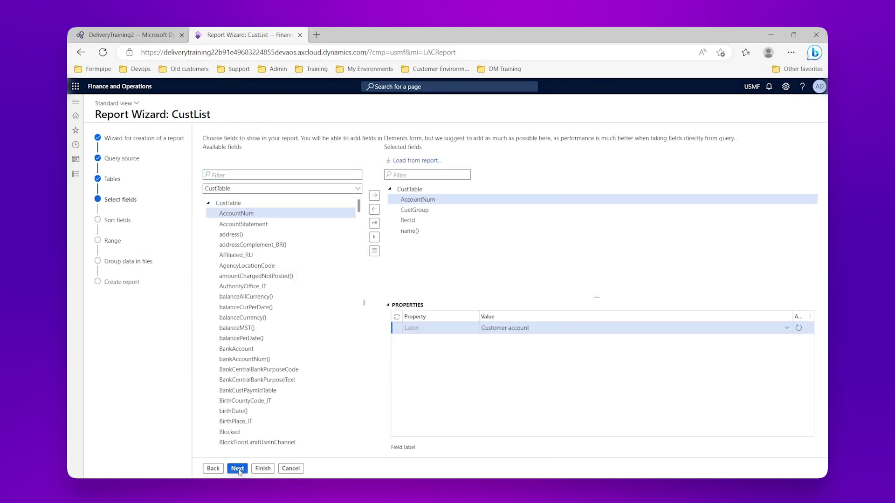
click(237, 469)
click(237, 469)
click(238, 469)
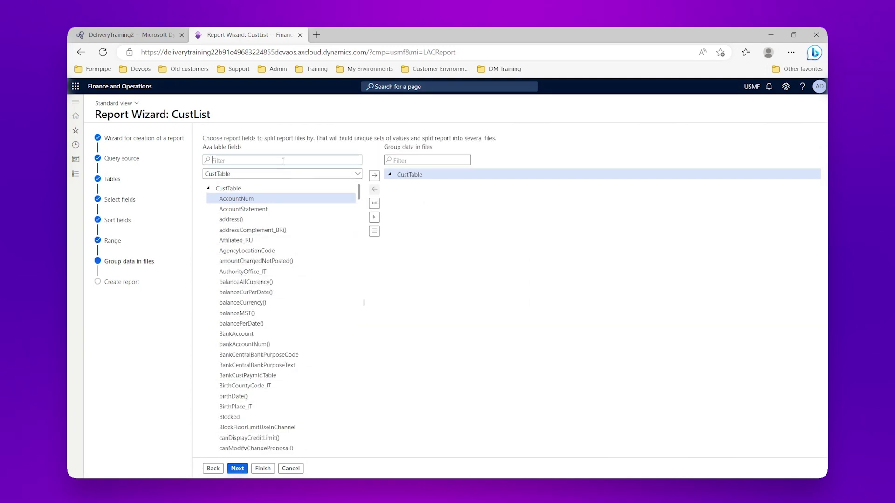
Choose CustGroup as the field for splitting report files
text(custgroup)
key(Return)
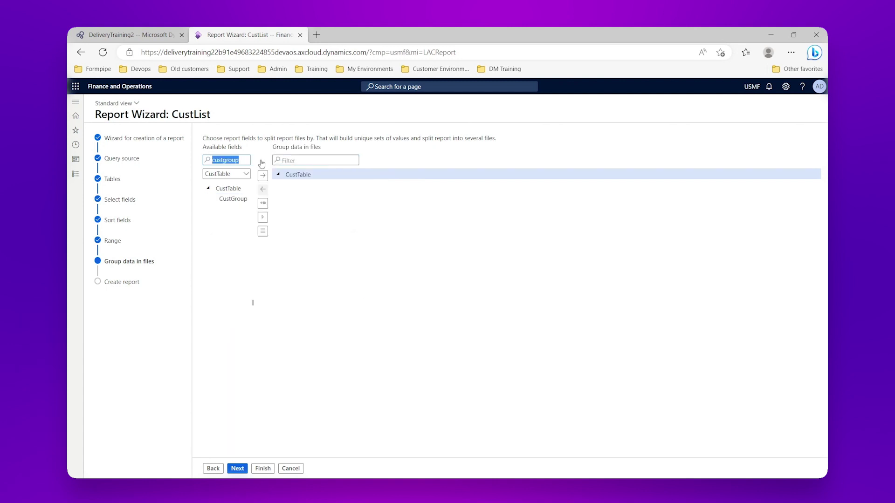
click(235, 203)
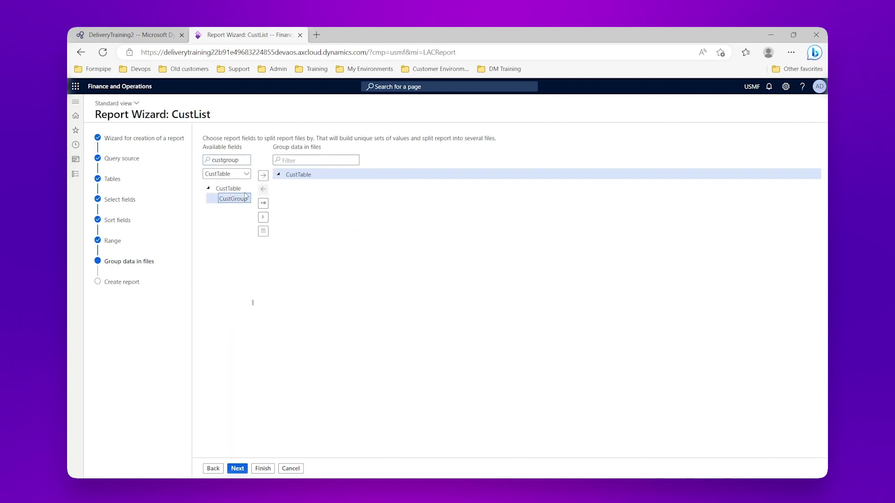
click(262, 175)
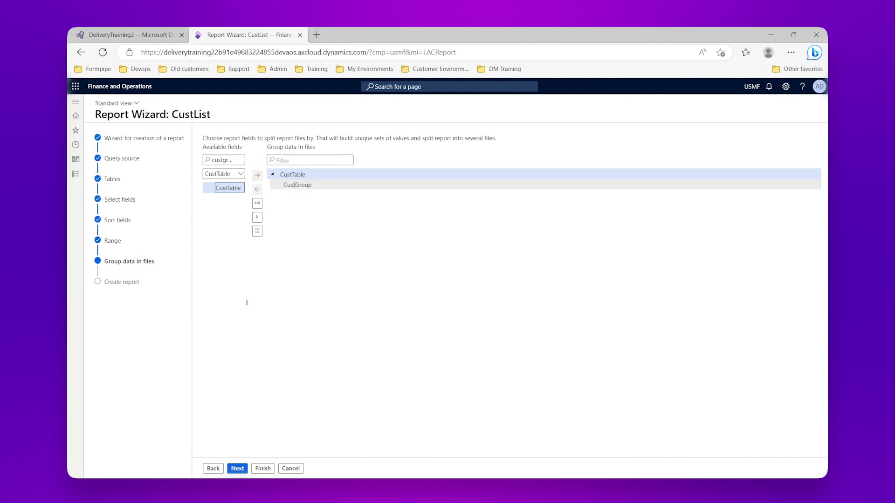
Replace the CustGroup sort with AccountNum ascending (A-Z) and finish the wizard
click(214, 469)
click(214, 468)
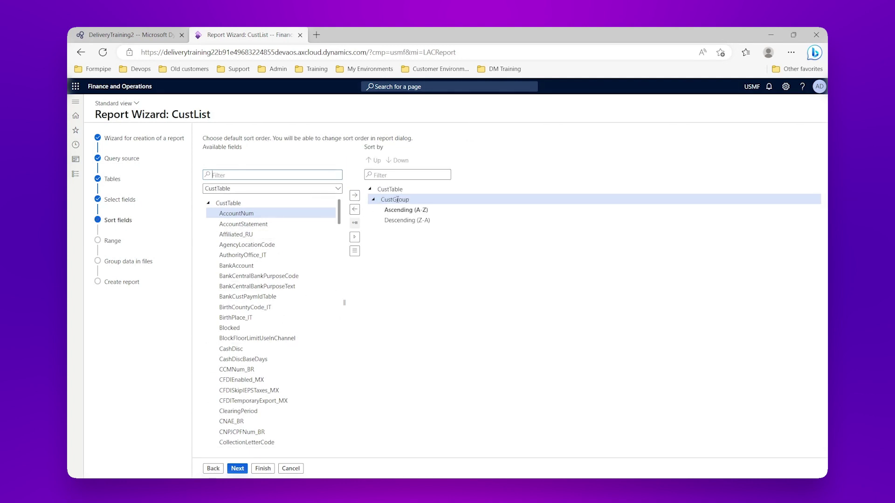
click(355, 209)
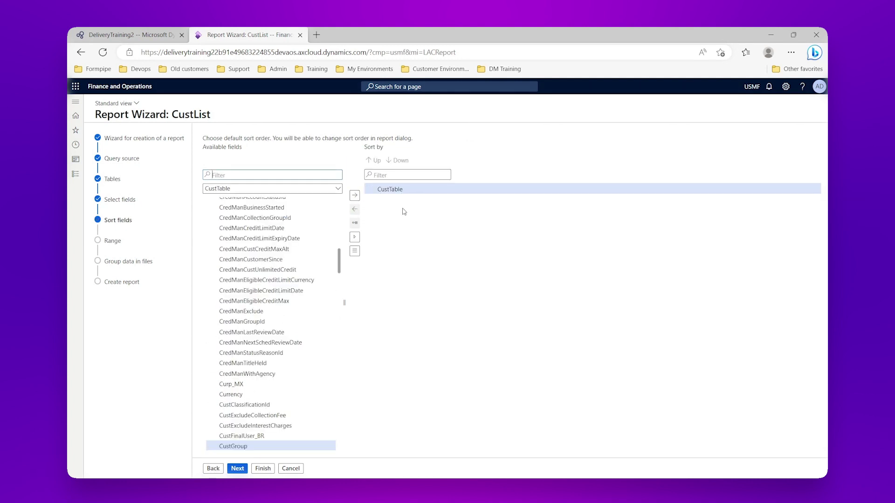
click(246, 173)
text(accountnum)
key(Return)
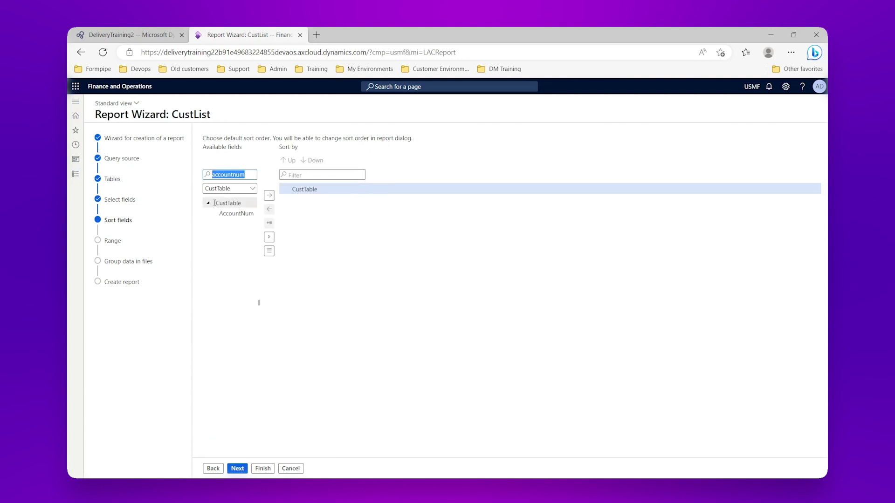
click(269, 195)
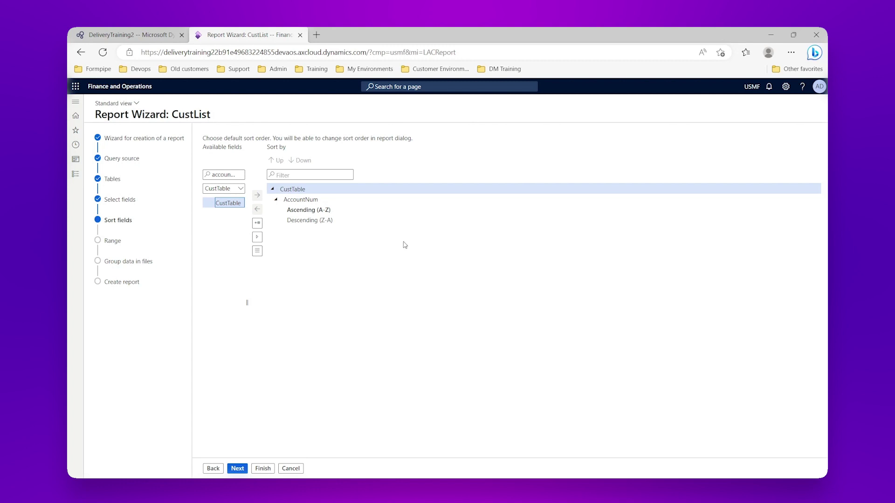
click(267, 470)
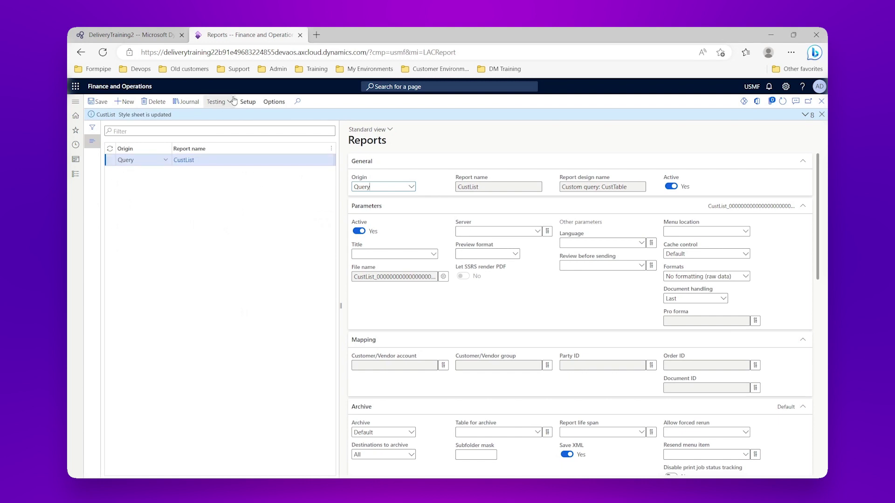
Rerun CustList to Lasernet Screen, producing a 4-file preview starting with group 10
click(247, 102)
click(475, 143)
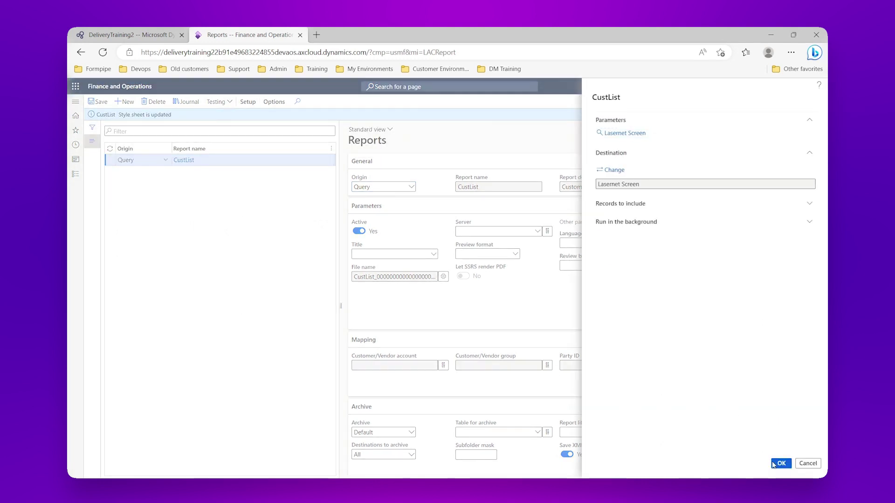
click(772, 464)
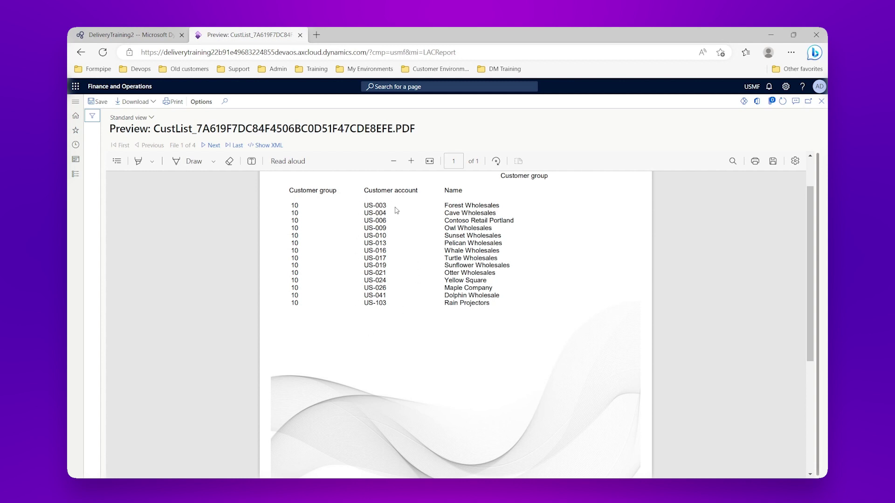
Review the files for customer groups 100, 30 and 90, then close the preview
click(210, 145)
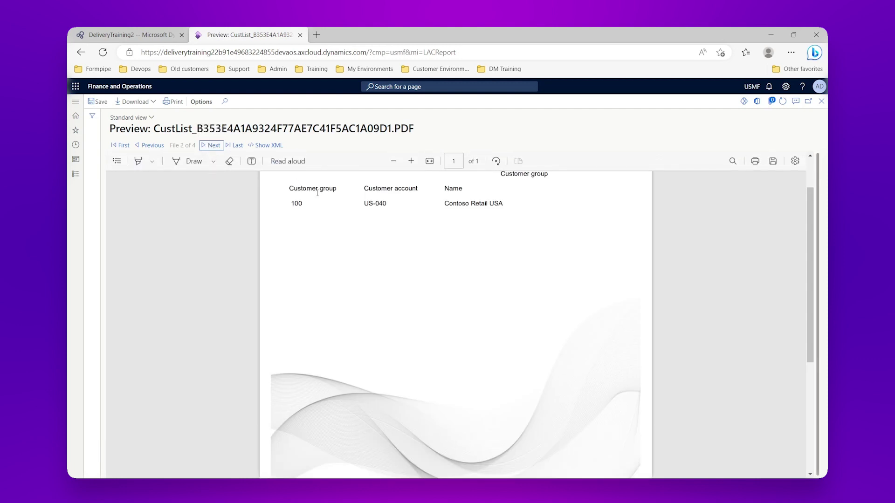
click(210, 146)
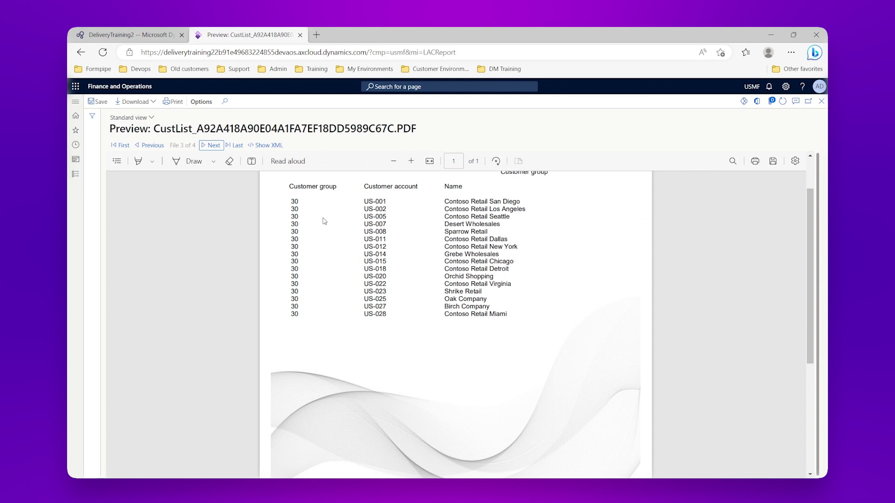
click(212, 145)
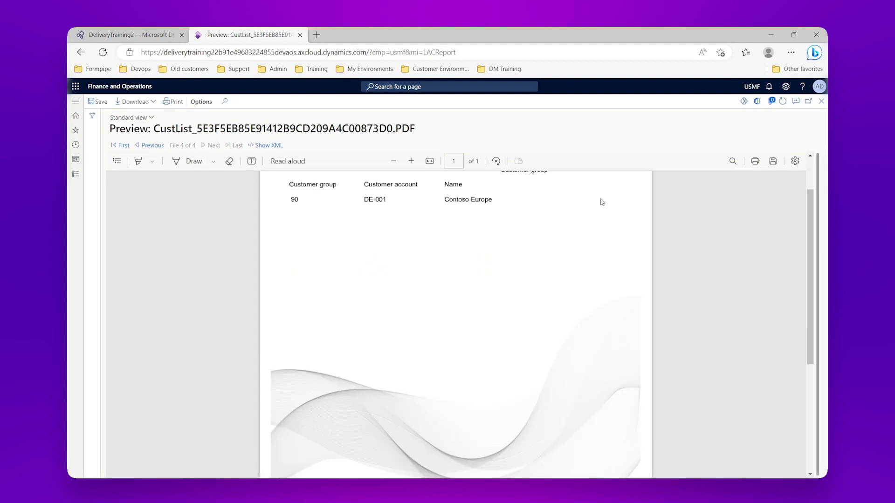
click(821, 102)
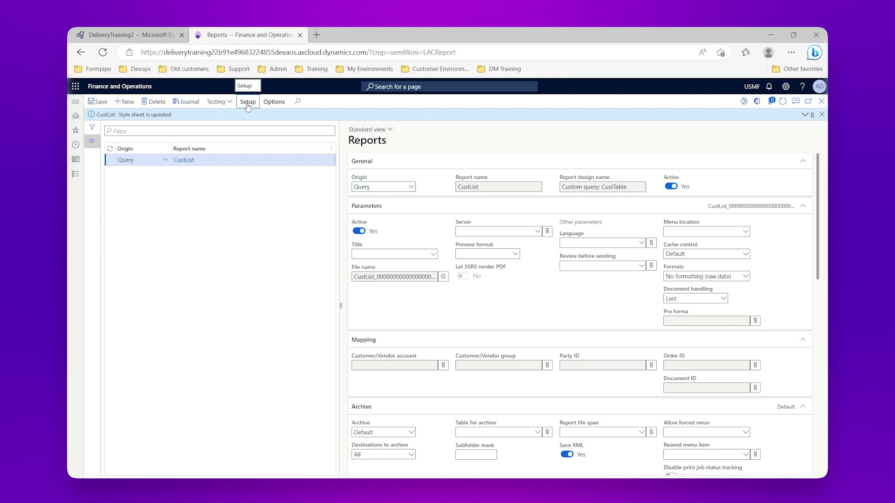
Remove AccountNum from the CustList sort fields and advance the wizard to the Range step
click(248, 102)
click(464, 126)
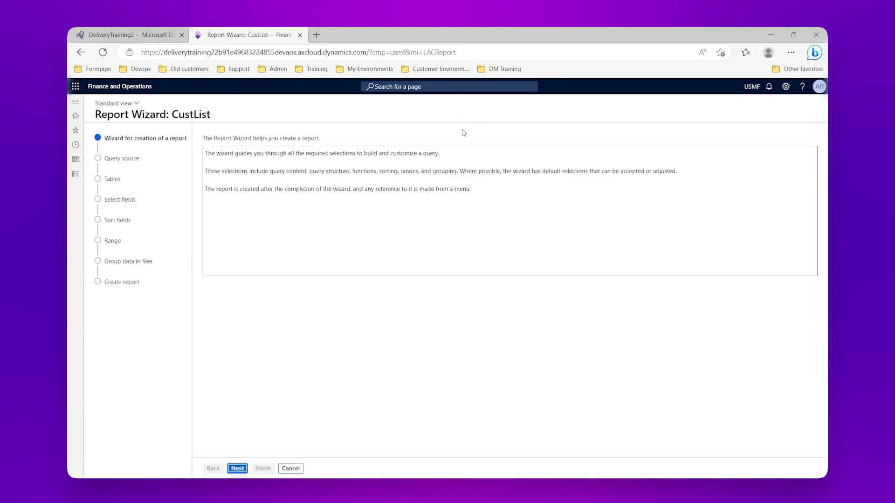
click(238, 469)
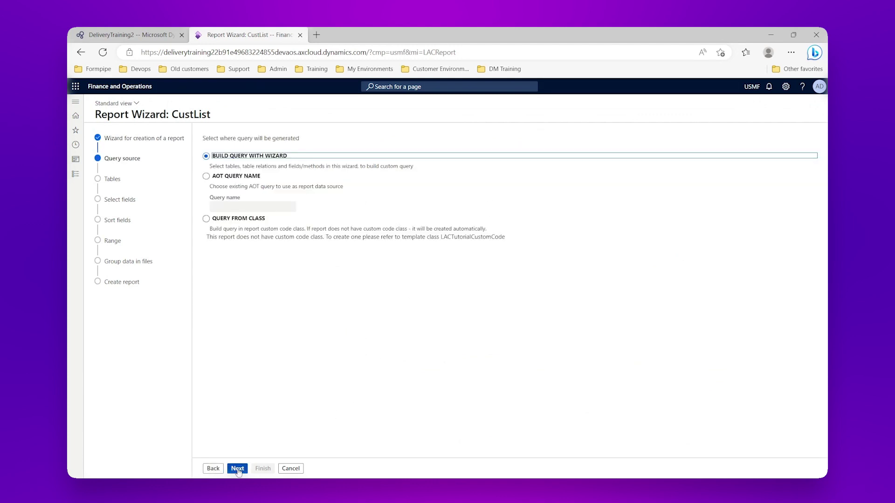
click(237, 469)
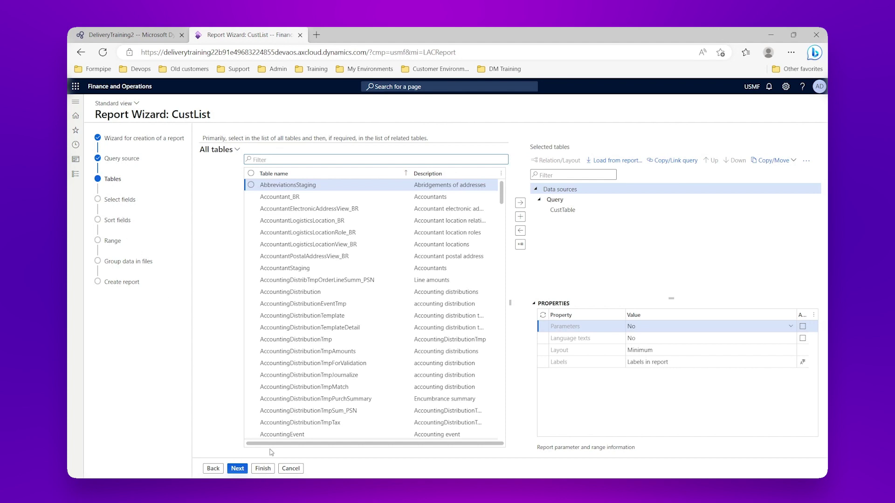
click(237, 469)
click(239, 469)
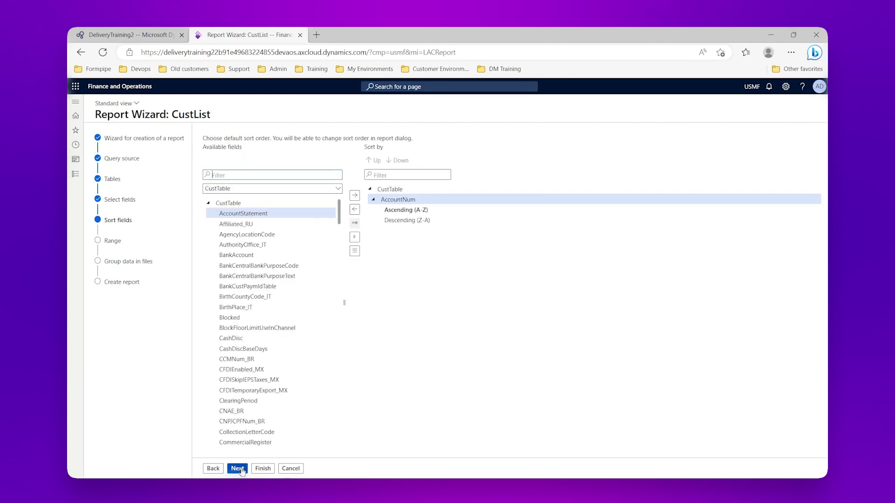
click(355, 209)
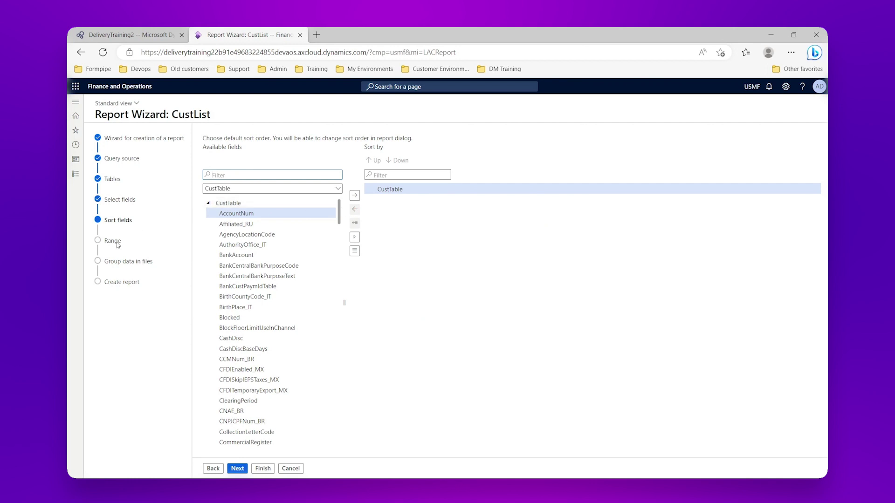
click(240, 470)
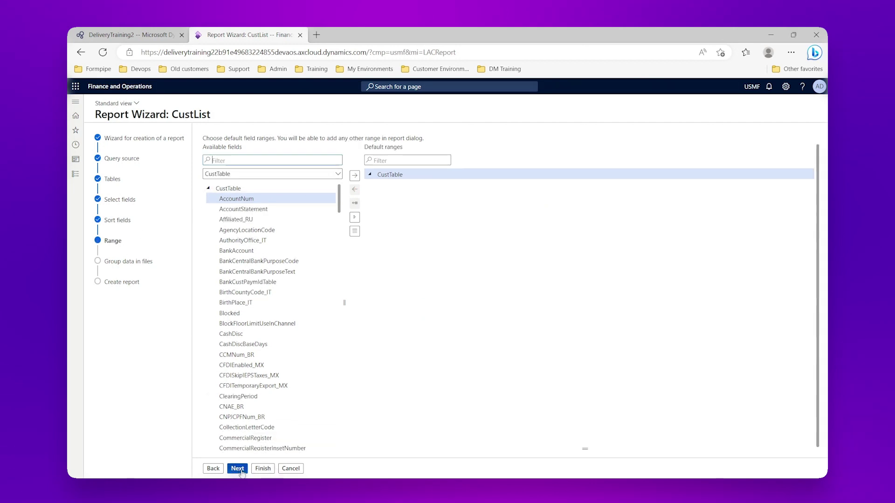
Add CustGroup as a default range on the CustList query
click(246, 157)
text(CustGroup)
key(Return)
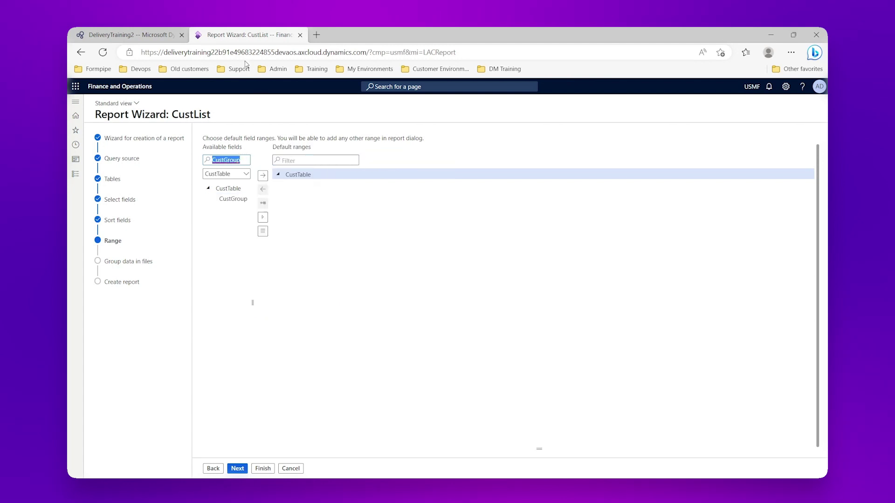
click(233, 199)
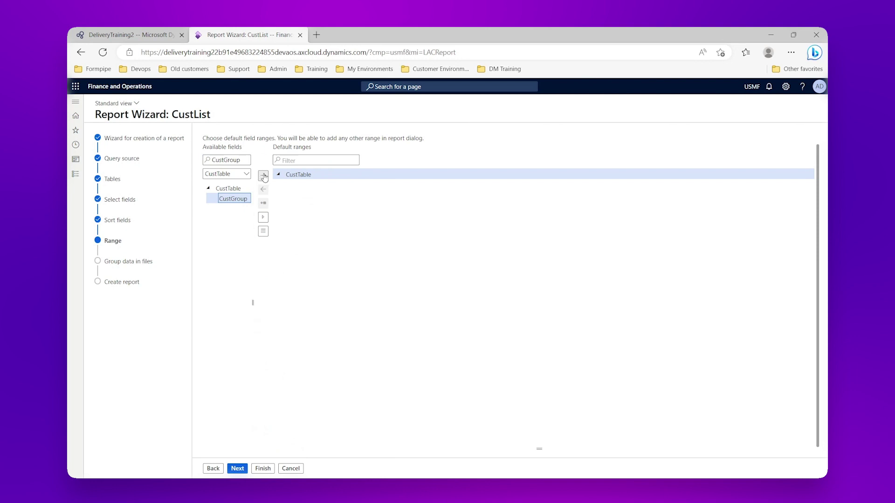
click(262, 176)
click(310, 185)
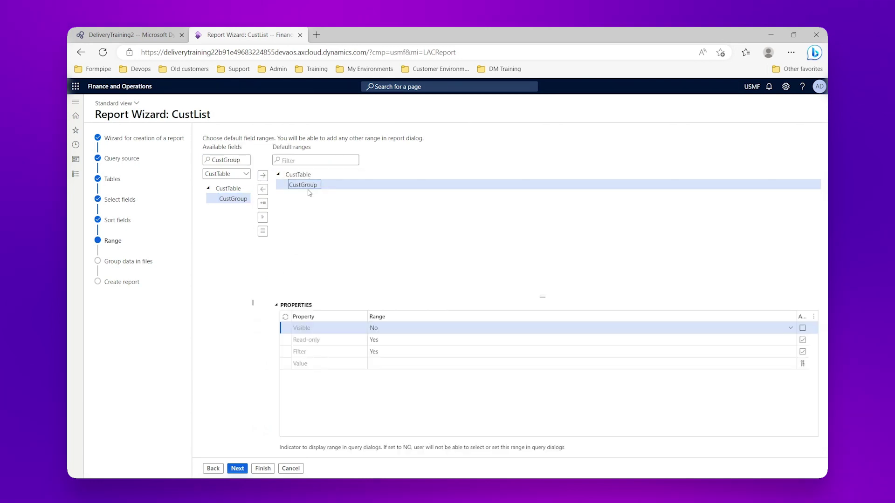
Set the CustGroup range value to customer group 10
click(392, 365)
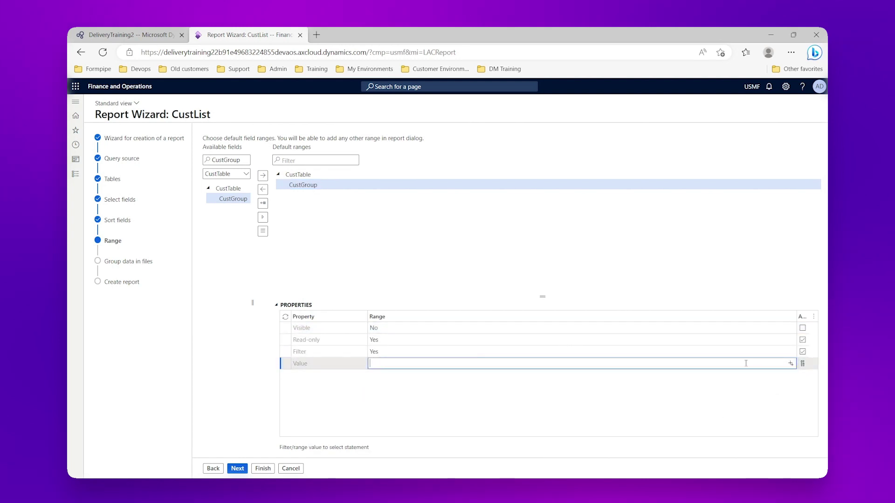
text(10)
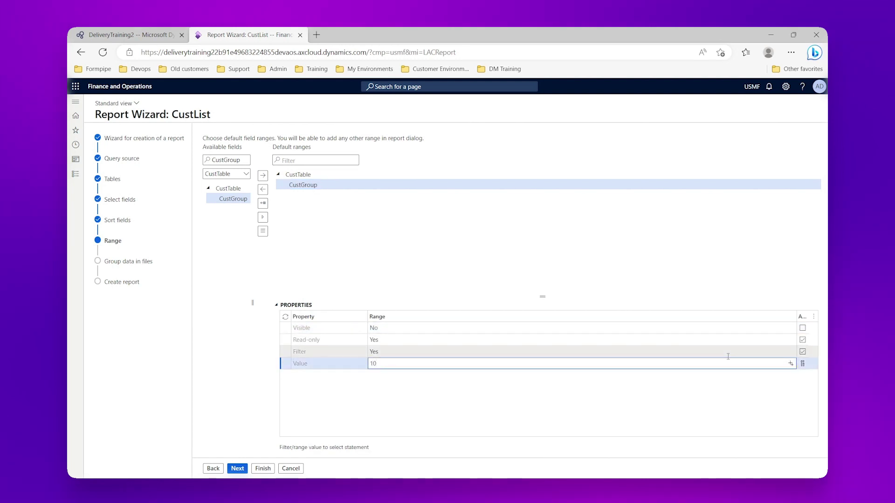
click(791, 366)
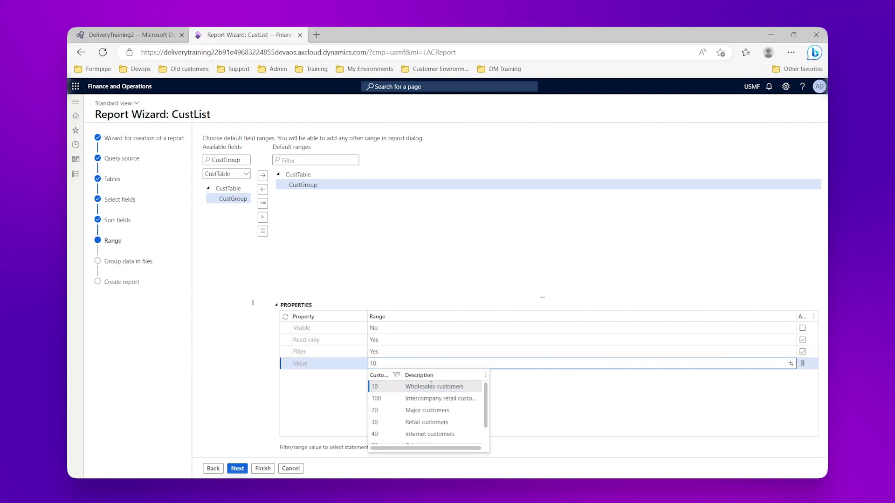
click(386, 387)
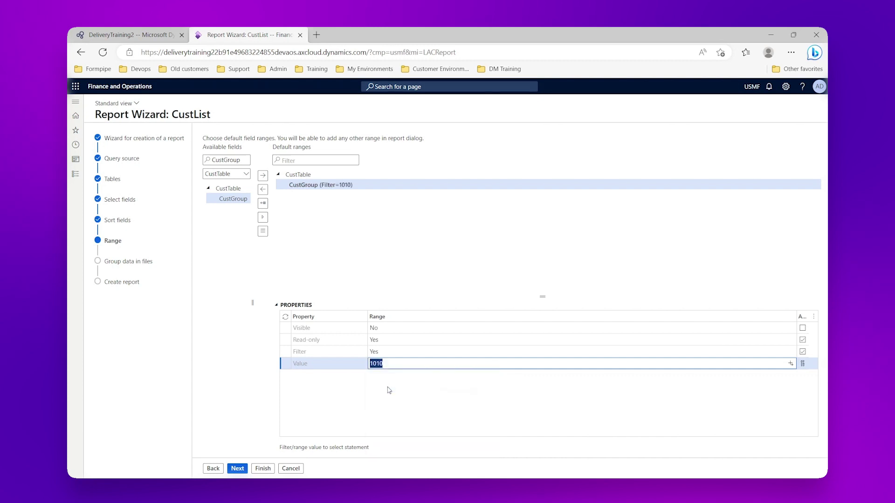
click(375, 363)
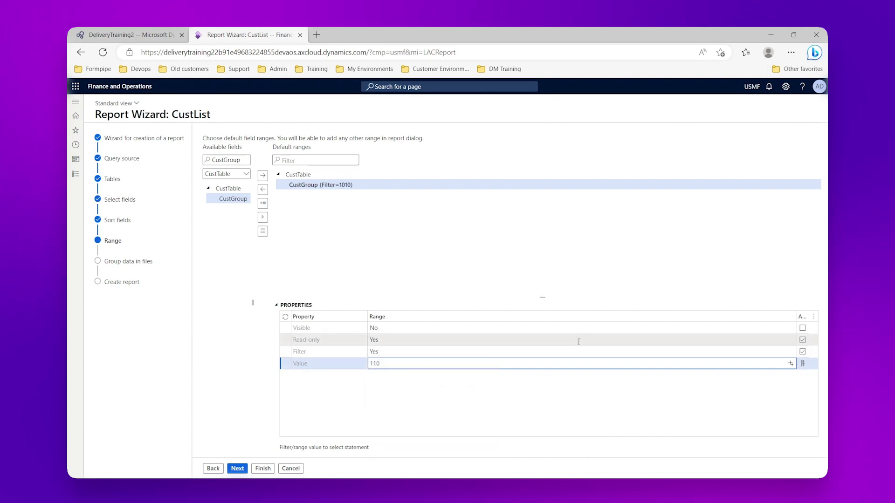
click(562, 410)
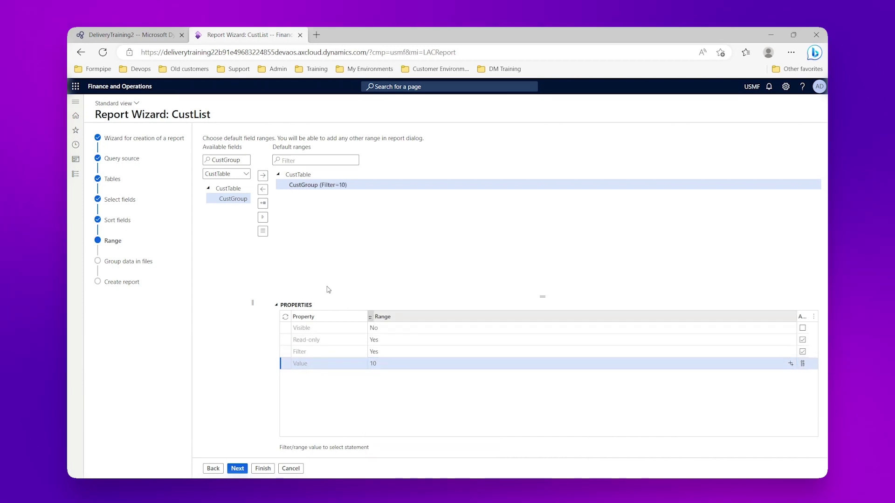
click(237, 469)
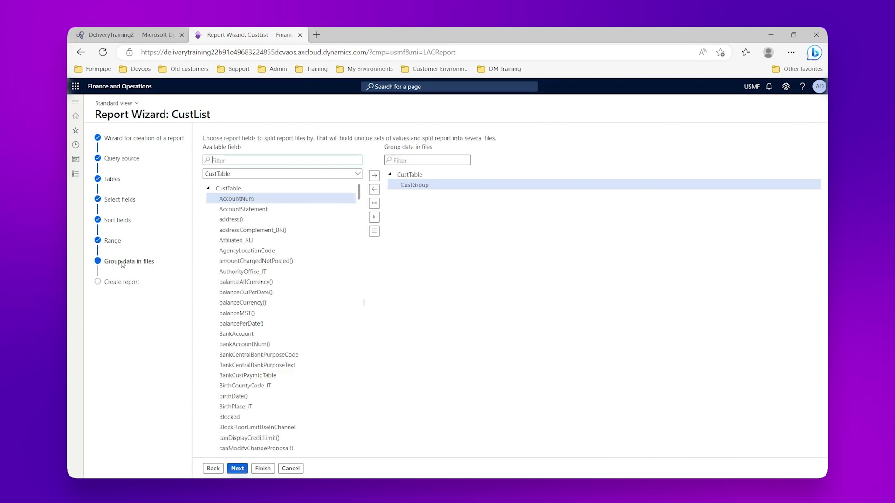
Remove CustGroup from the file grouping and finish the wizard
click(375, 189)
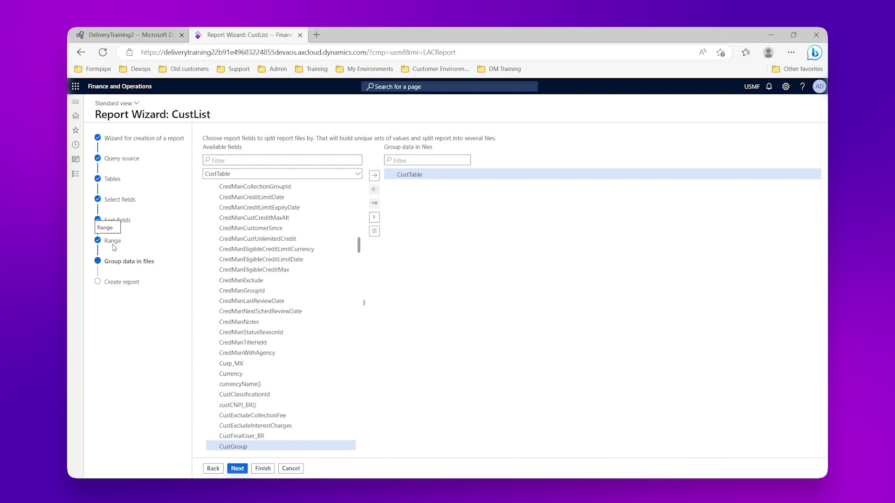
click(268, 470)
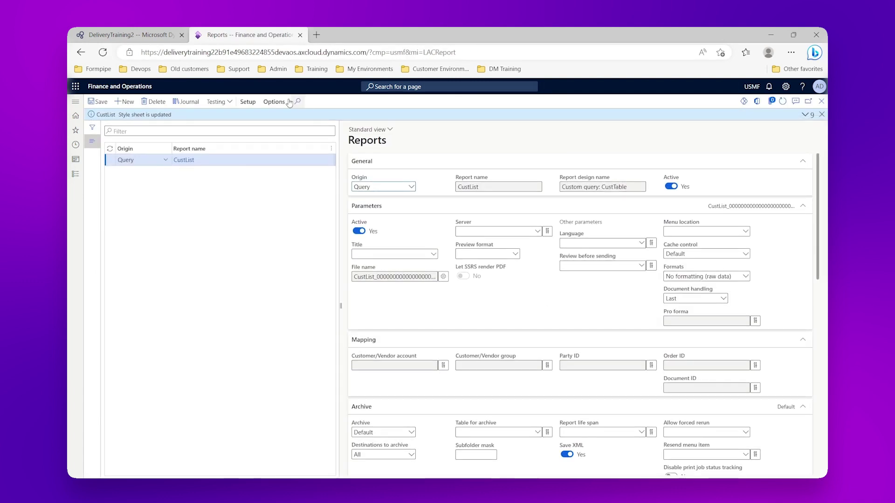
Rerun CustList and check the single PDF listing only group 10 customers
click(248, 102)
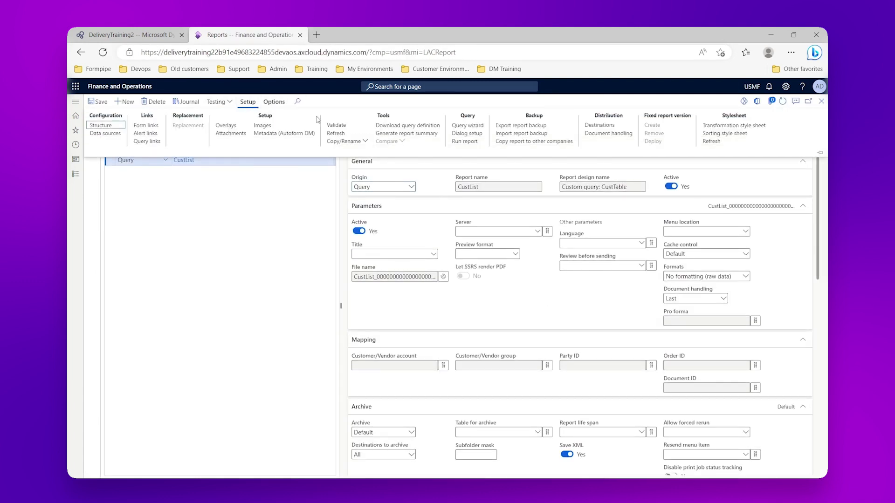
click(459, 142)
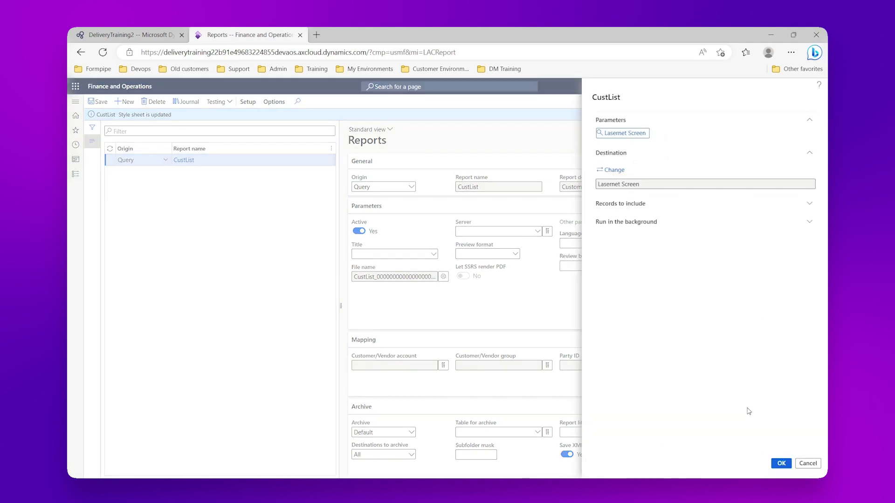
click(781, 464)
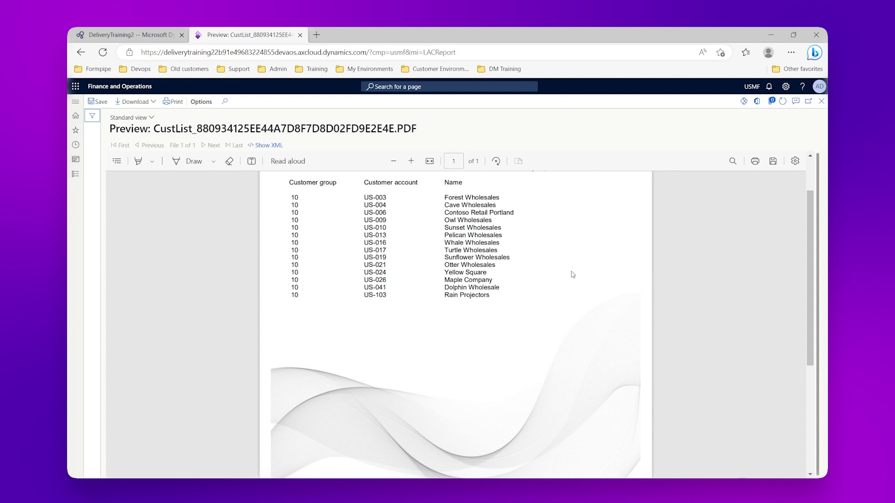
click(821, 101)
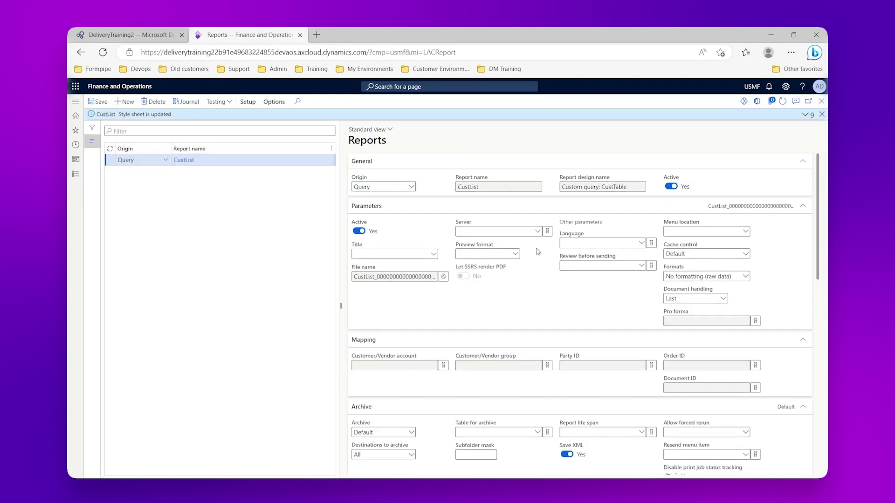